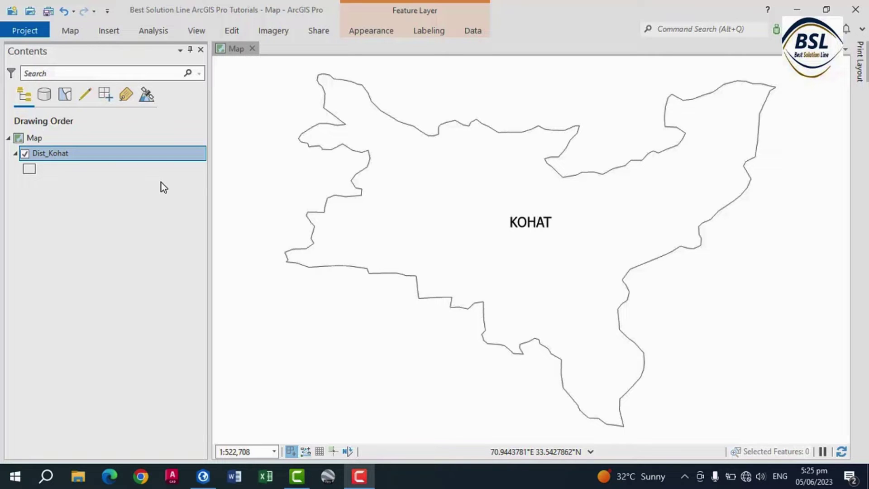
Check the Dist_Kohat layer's spatial reference details in its Layer Properties
right_click(86, 153)
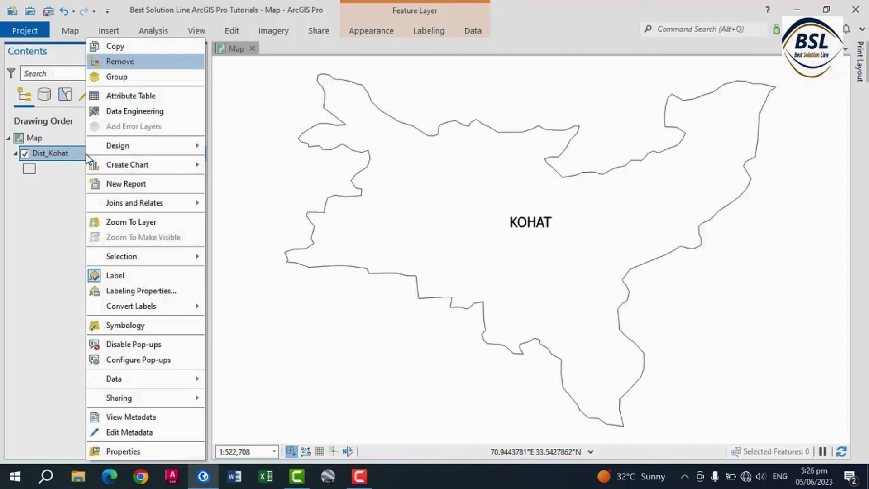
left_click(137, 454)
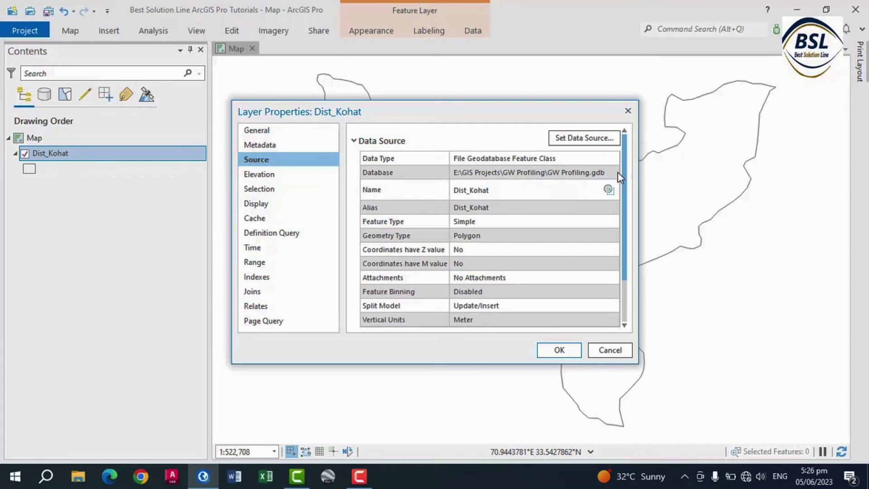
left_click_drag(624, 175, 625, 239)
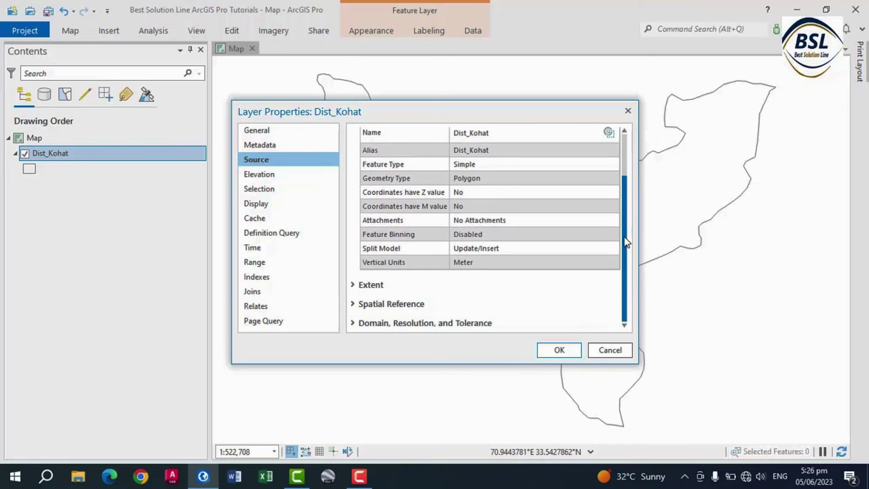
left_click(417, 306)
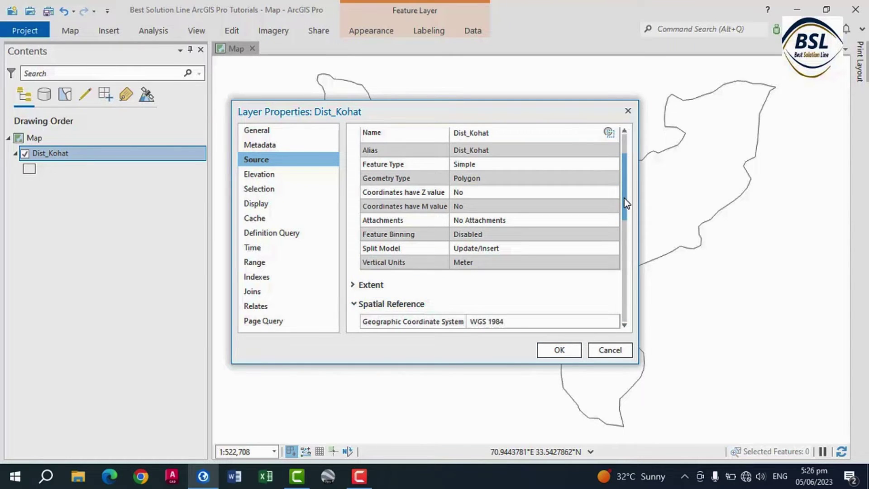
left_click_drag(624, 202, 624, 225)
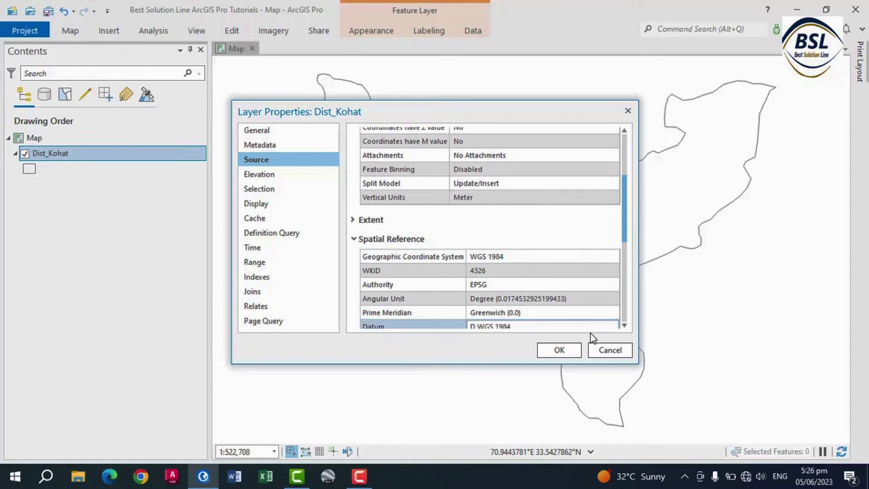
left_click(566, 350)
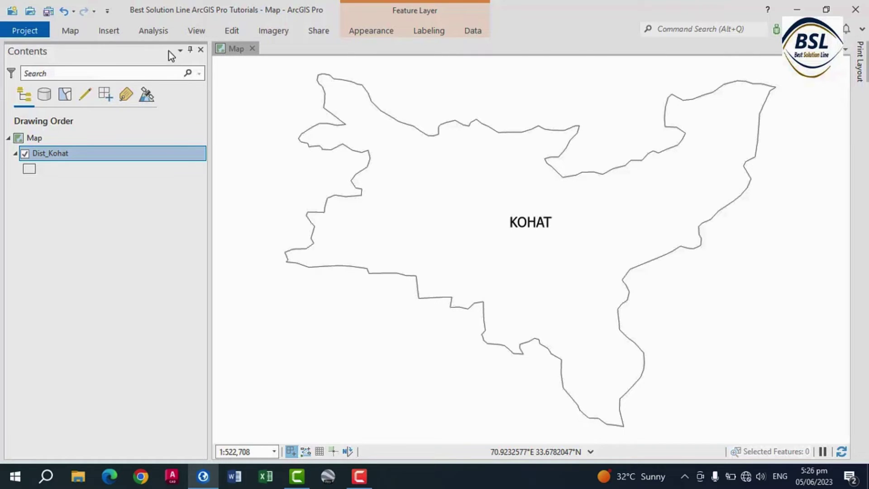
Run the Conversion Tools > KML > Layer To KML tool on Dist_Kohat to produce Dist_Kohat_LayerToKML1.kmz
left_click(157, 30)
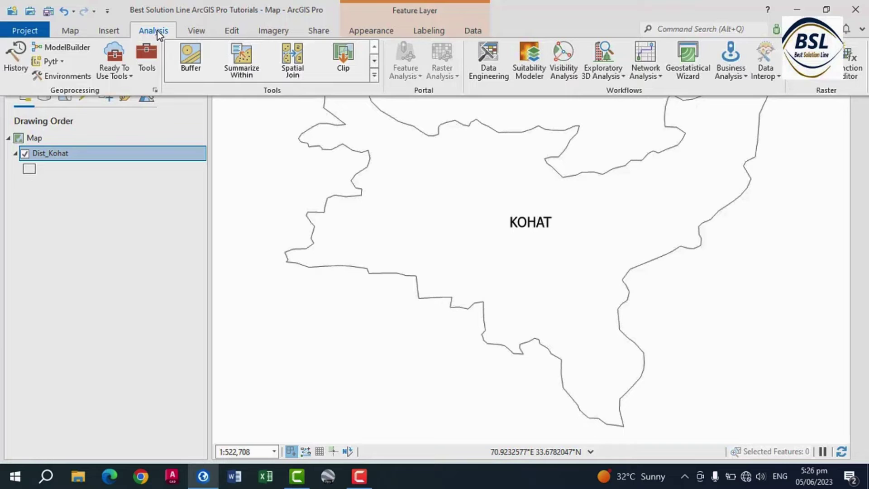
left_click(147, 58)
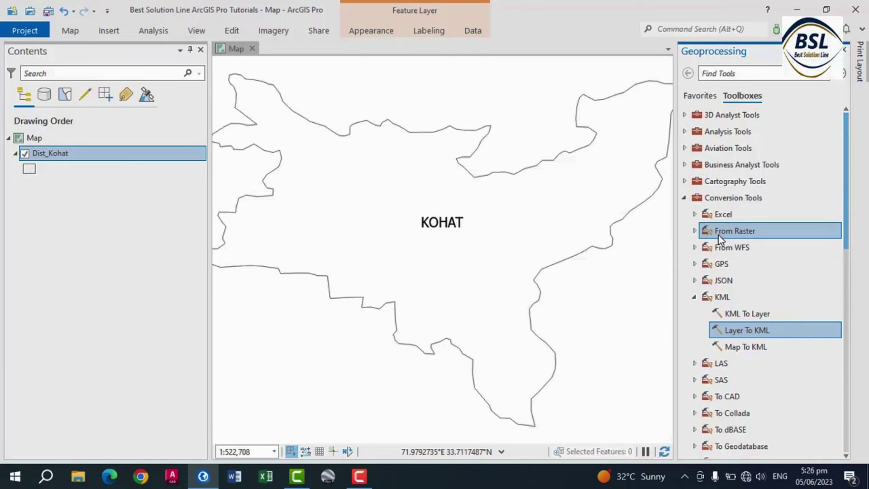
left_click(697, 301)
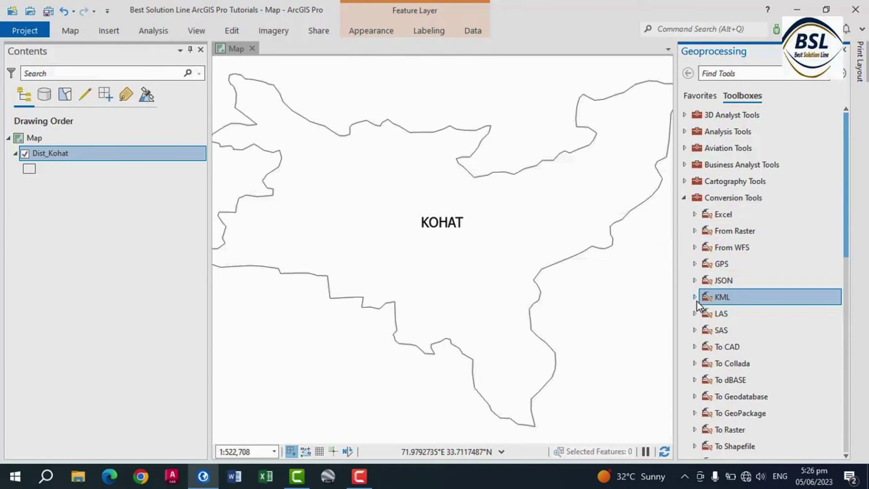
double_click(719, 300)
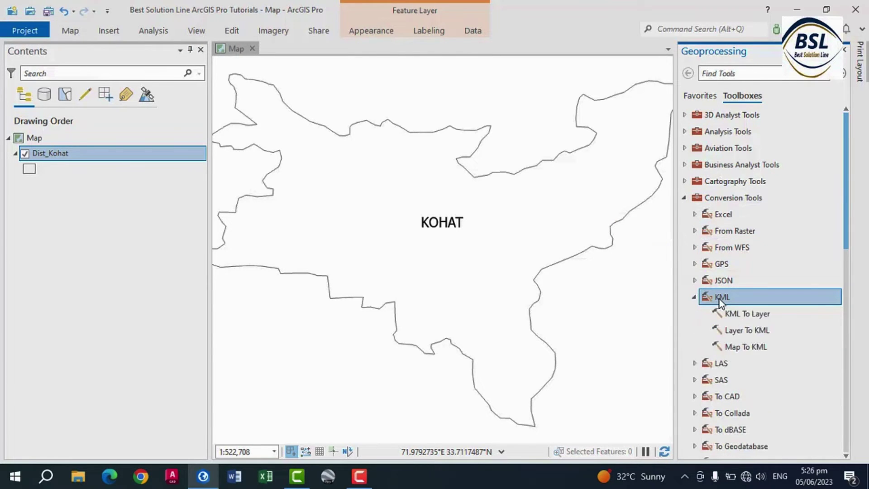
left_click(733, 333)
double_click(733, 332)
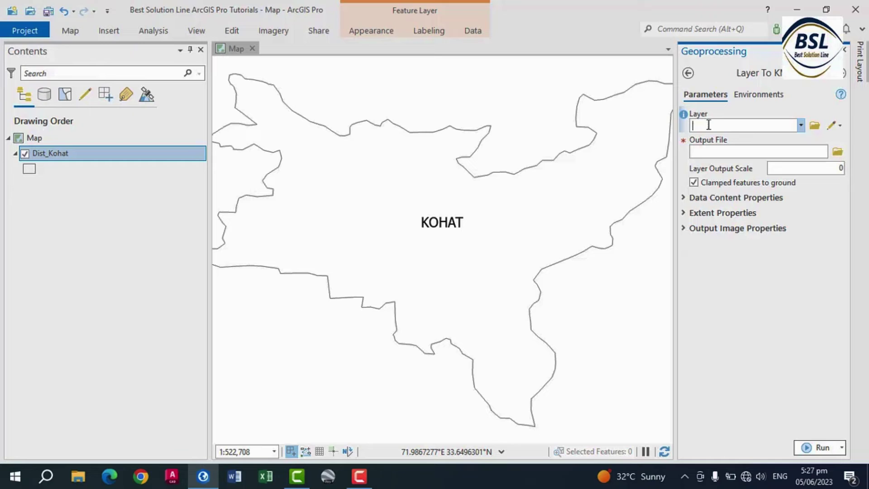
left_click(800, 126)
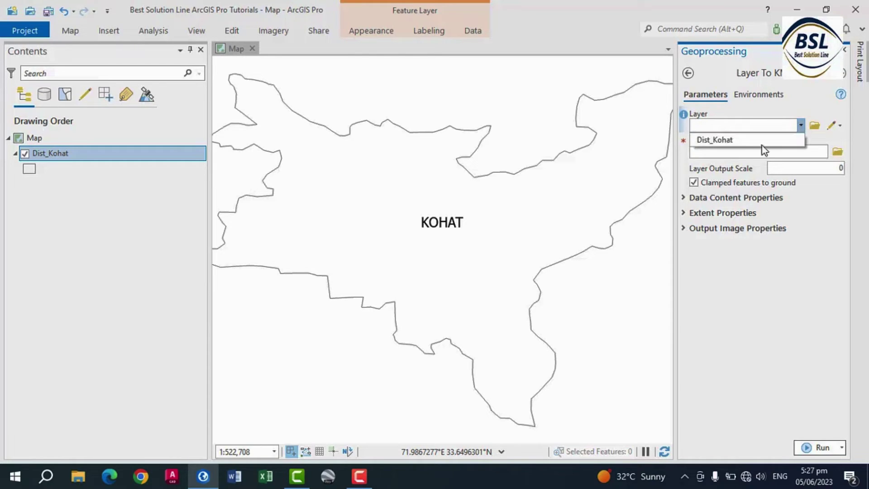
left_click(733, 140)
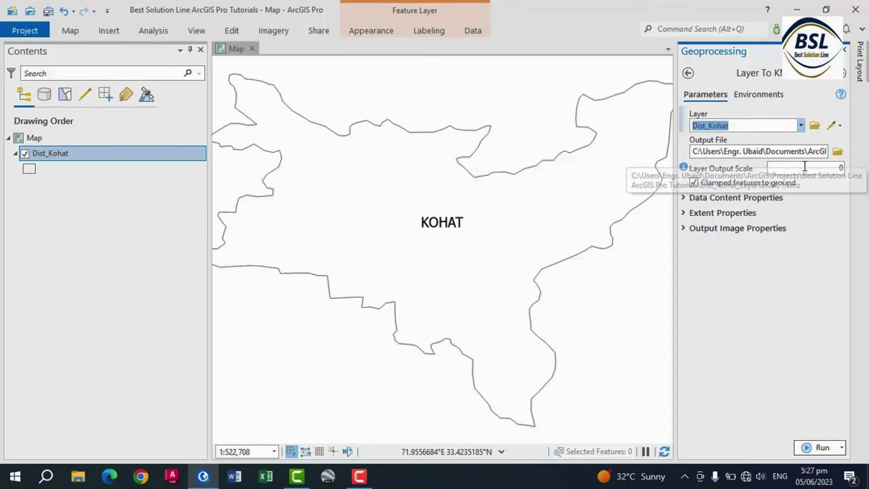
left_click(819, 443)
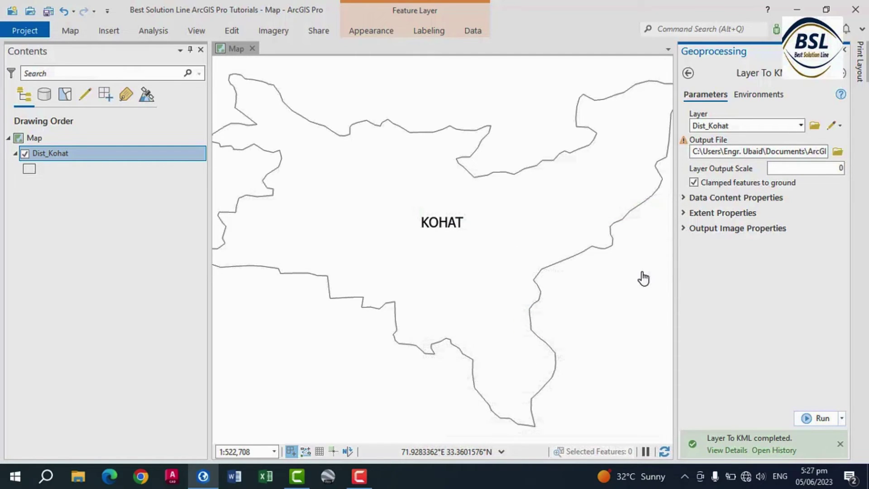
Export the Dist_Kohat features with Export Features under the output name Kohat_KML
left_click(845, 51)
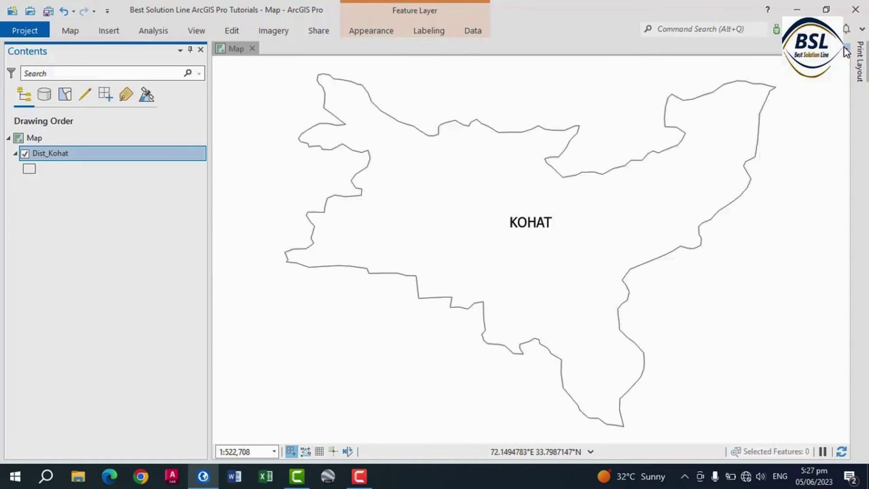
right_click(74, 158)
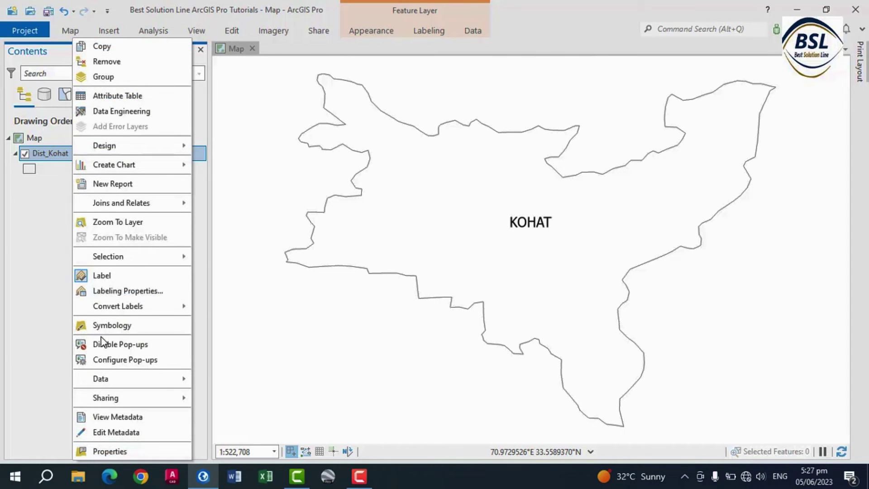
mouse_move(107, 379)
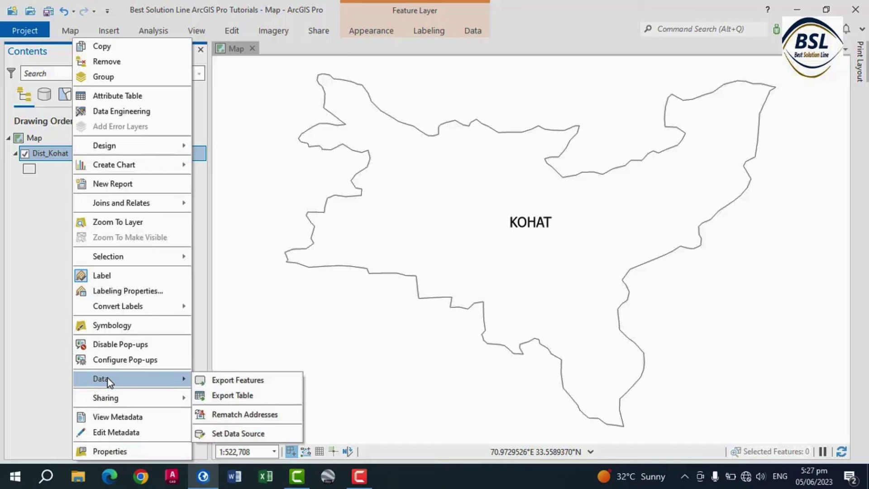
left_click(230, 378)
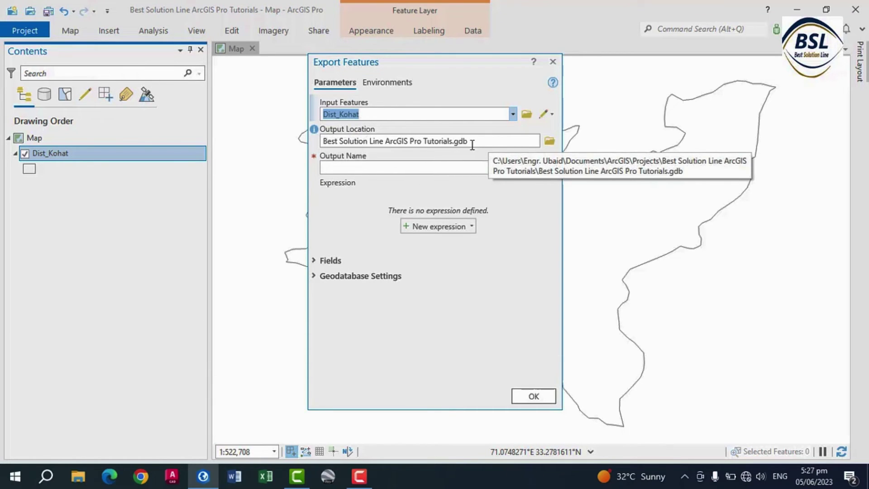
left_click(448, 168)
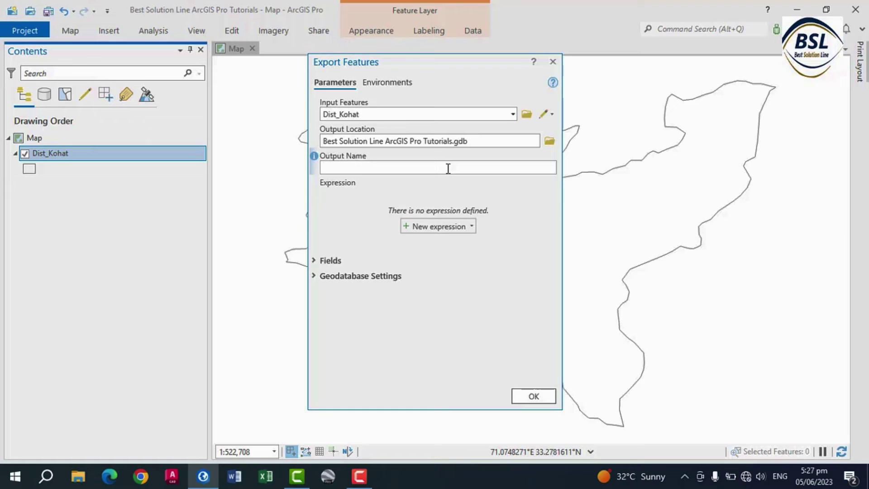
type("Kohat_KML")
left_click(530, 400)
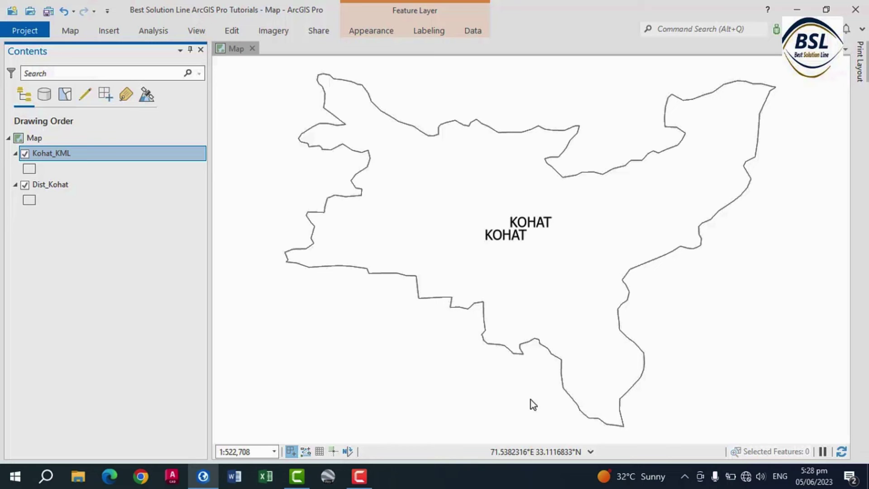
Launch Google Earth Pro and start File > Open, dismissing the login server and connection errors
left_click(327, 480)
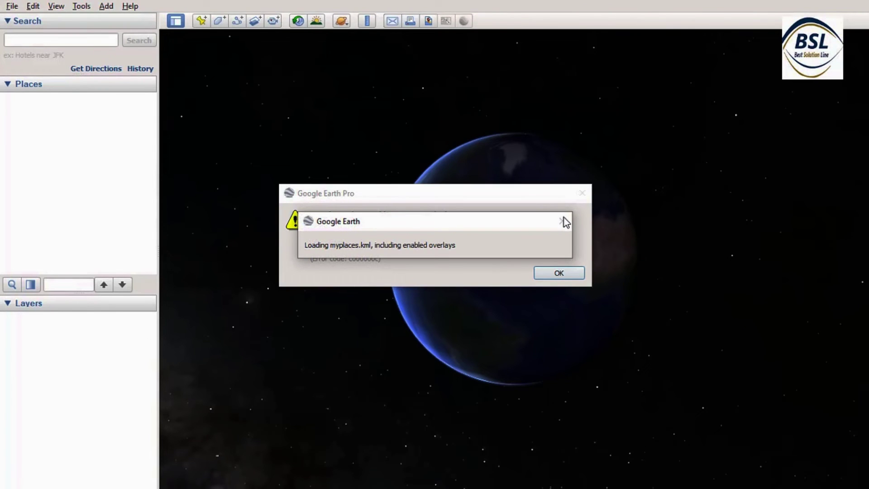
left_click(559, 274)
left_click(10, 8)
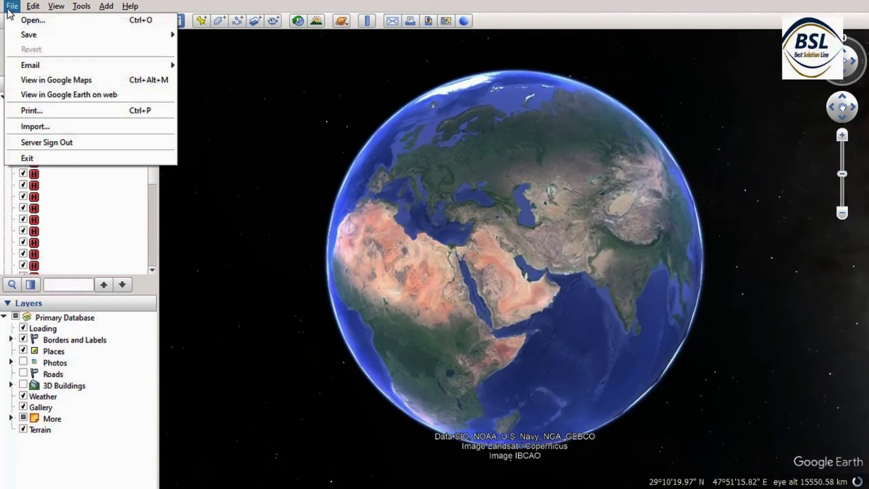
left_click(27, 20)
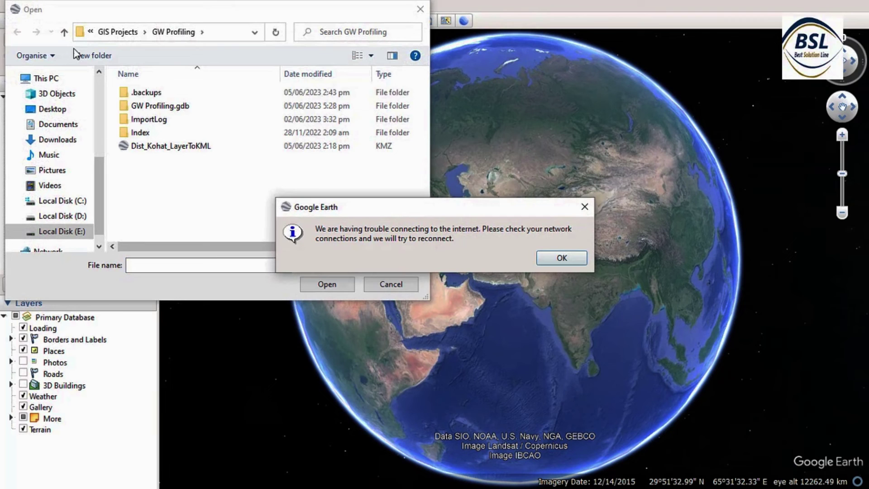
left_click(587, 207)
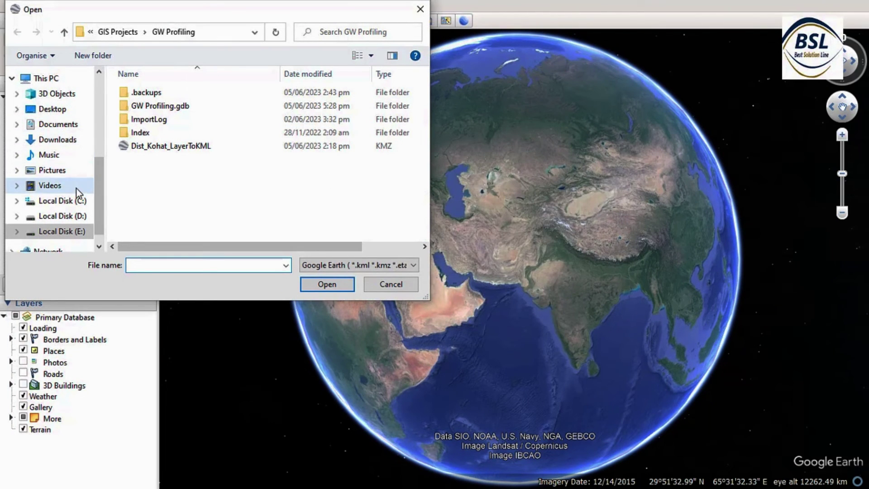
Browse to Documents > ArcGIS > Projects > Best Solution Line ArcGIS Pro Tutorials and select Dist_Kohat_LayerToKML1
left_click(77, 124)
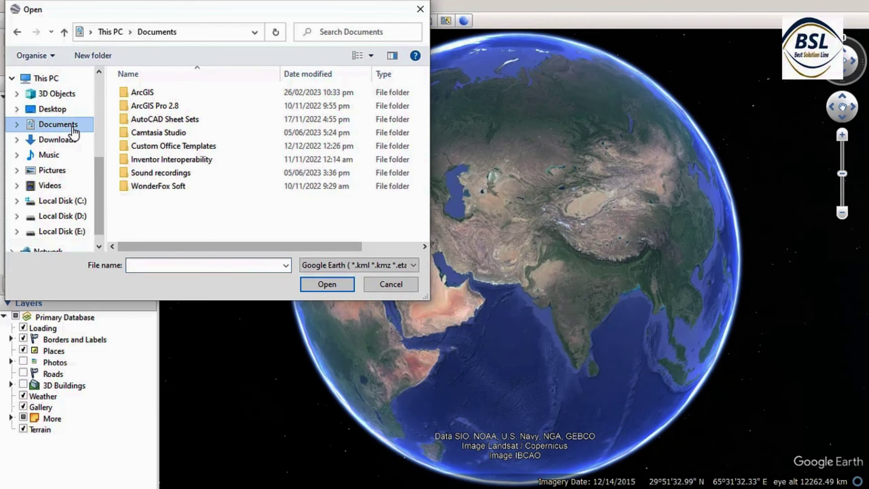
double_click(154, 95)
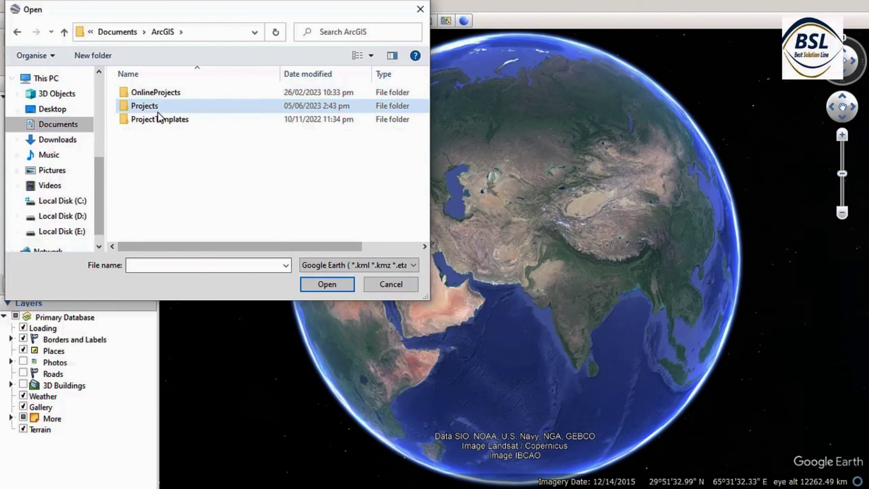
double_click(156, 107)
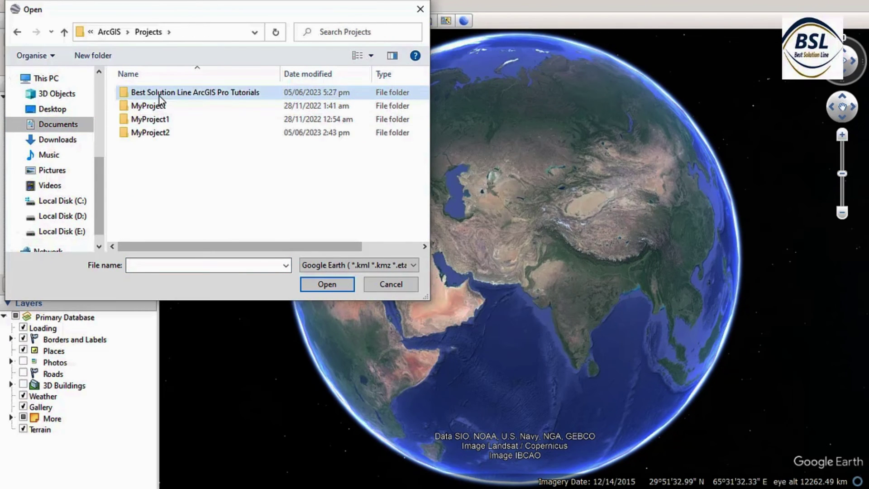
double_click(159, 93)
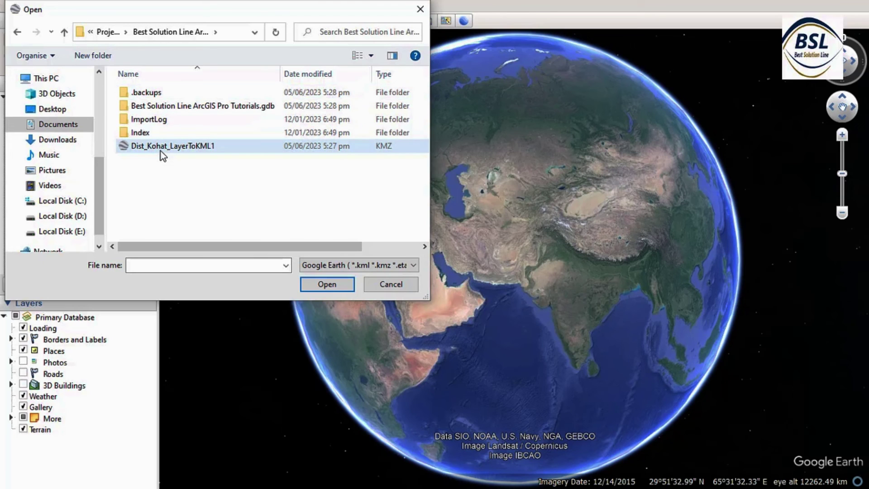
left_click(192, 149)
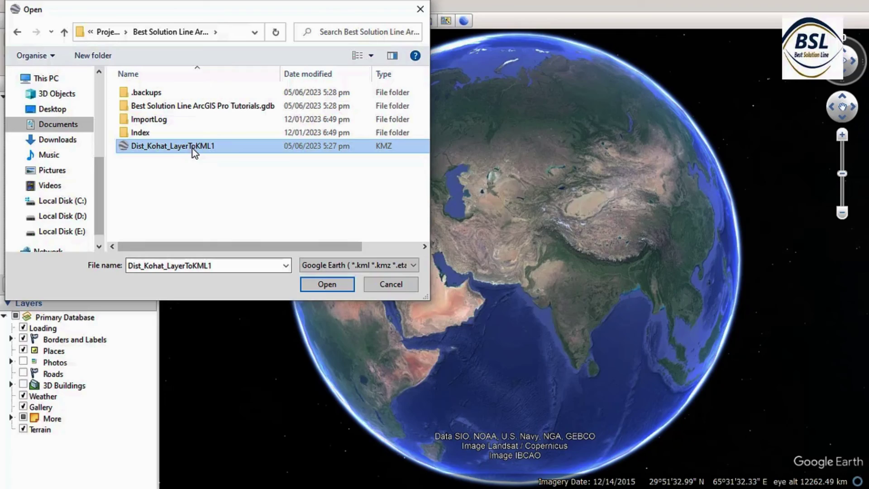
Open Dist_Kohat_LayerToKML1 so Google Earth displays the Kohat district boundary
left_click(324, 285)
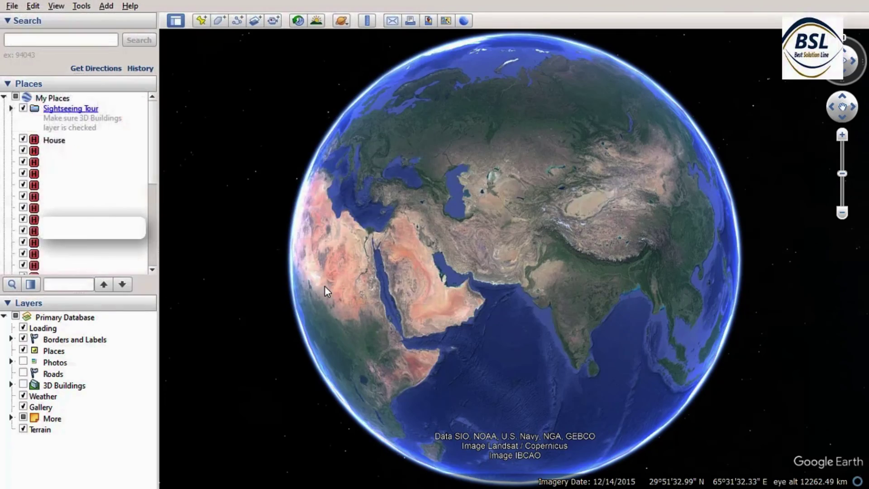